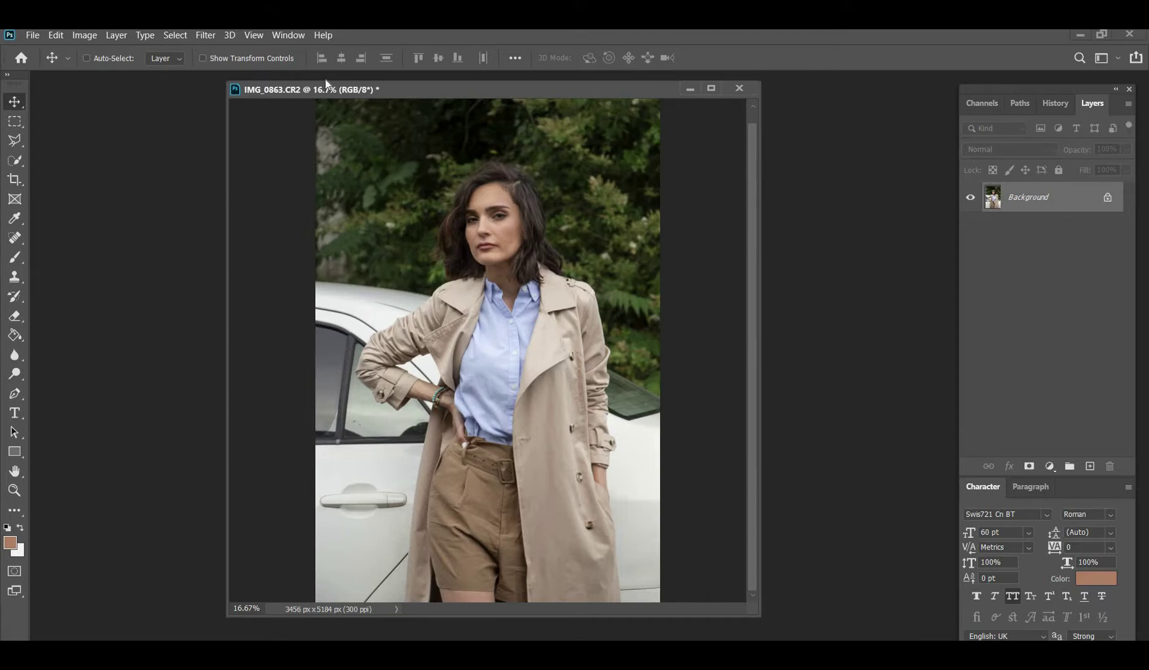
Step: Duplicate the portrait's Background layer into a Background copy above the locked original
{"action": "left_click", "coordinate": [286, 37]}
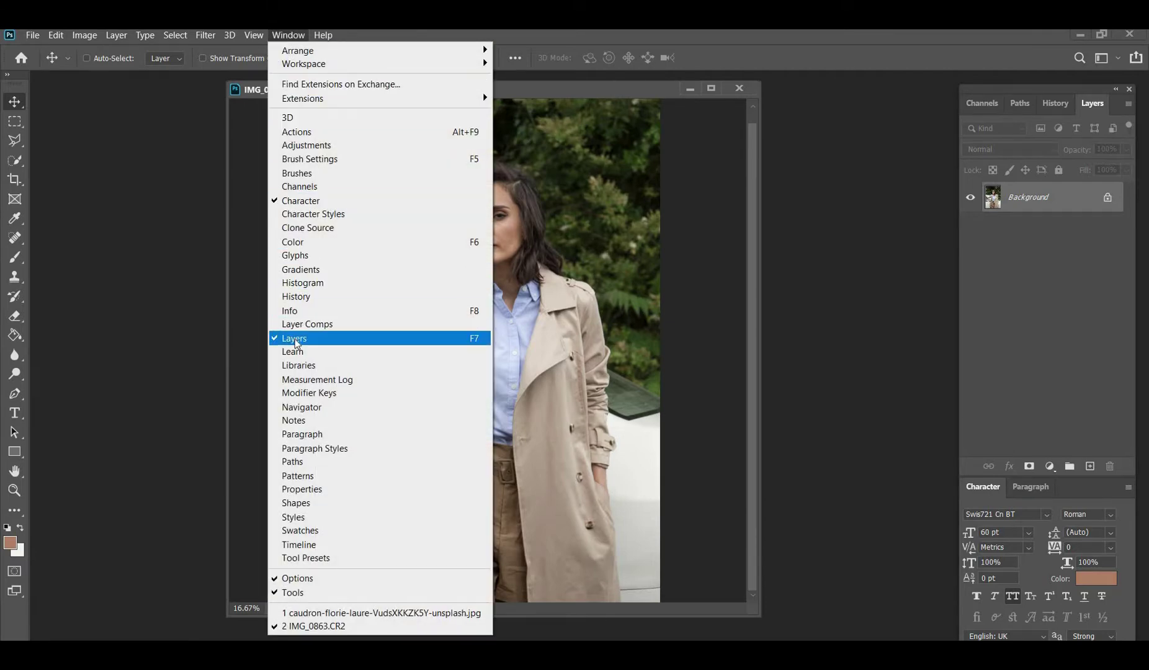
{"action": "left_click", "coordinate": [1076, 301]}
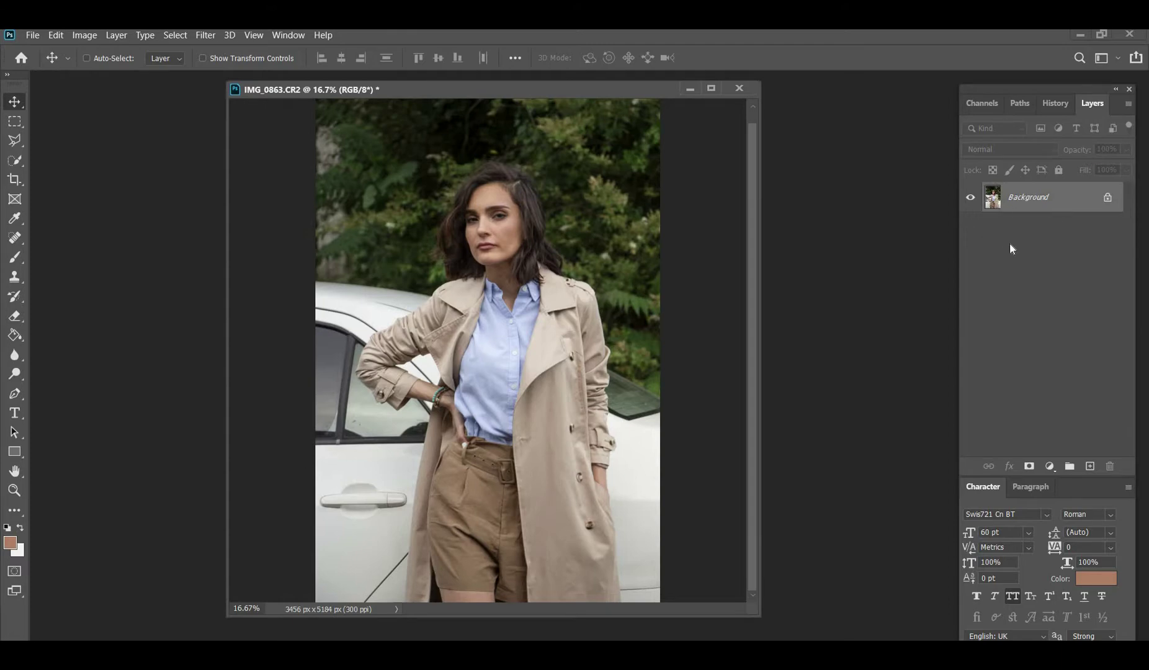
{"action": "right_click", "coordinate": [1028, 197]}
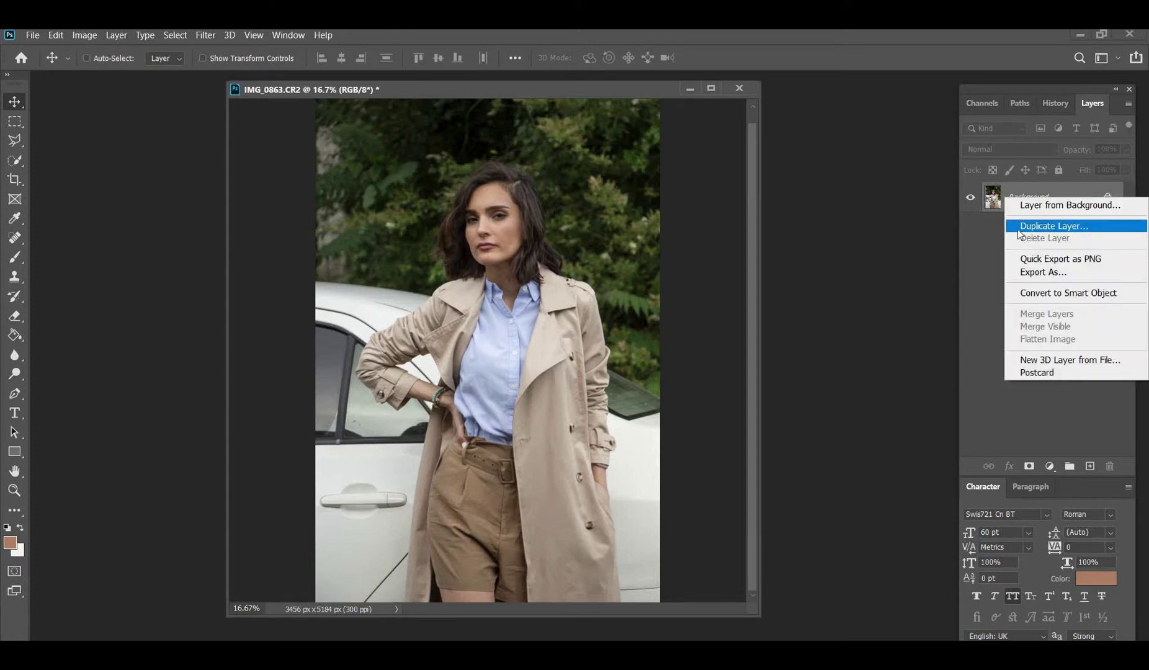
{"action": "left_click", "coordinate": [1041, 228]}
{"action": "left_click", "coordinate": [688, 196]}
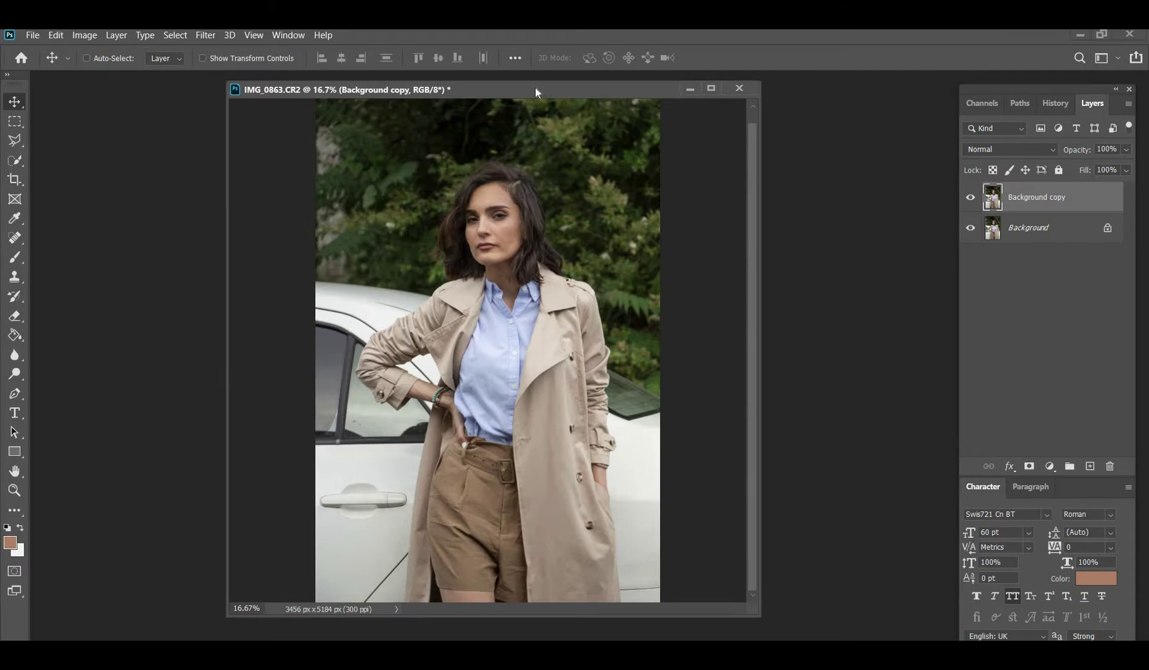
{"action": "left_click_drag", "start_coordinate": [535, 87], "coordinate": [530, 85]}
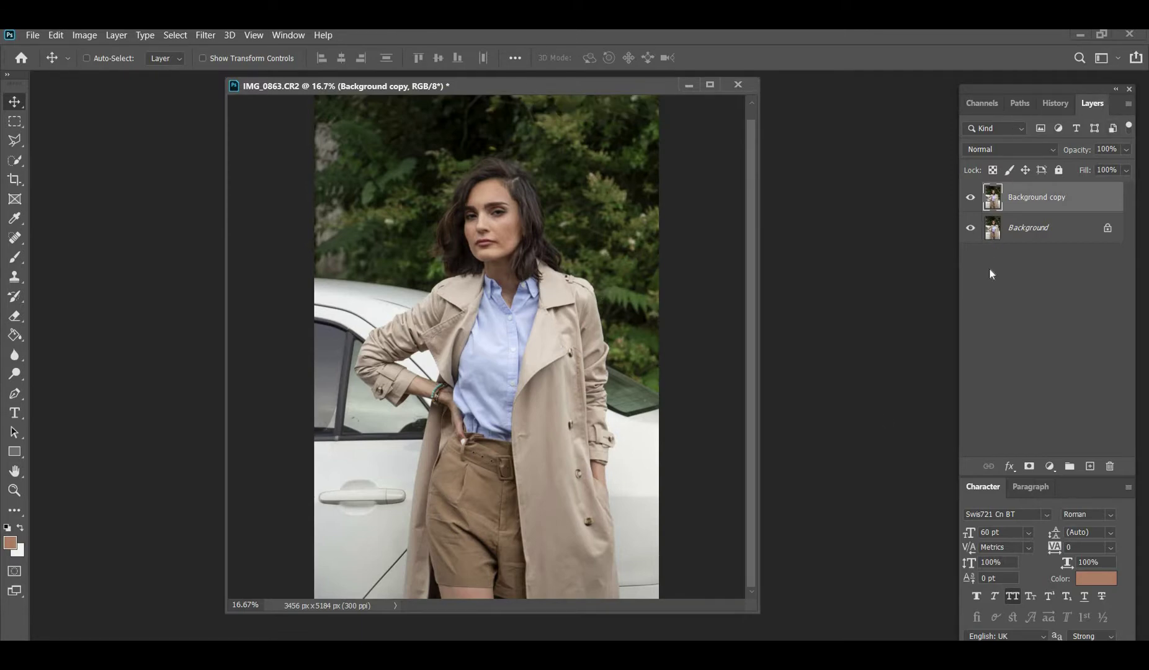
{"action": "left_click", "coordinate": [1049, 467]}
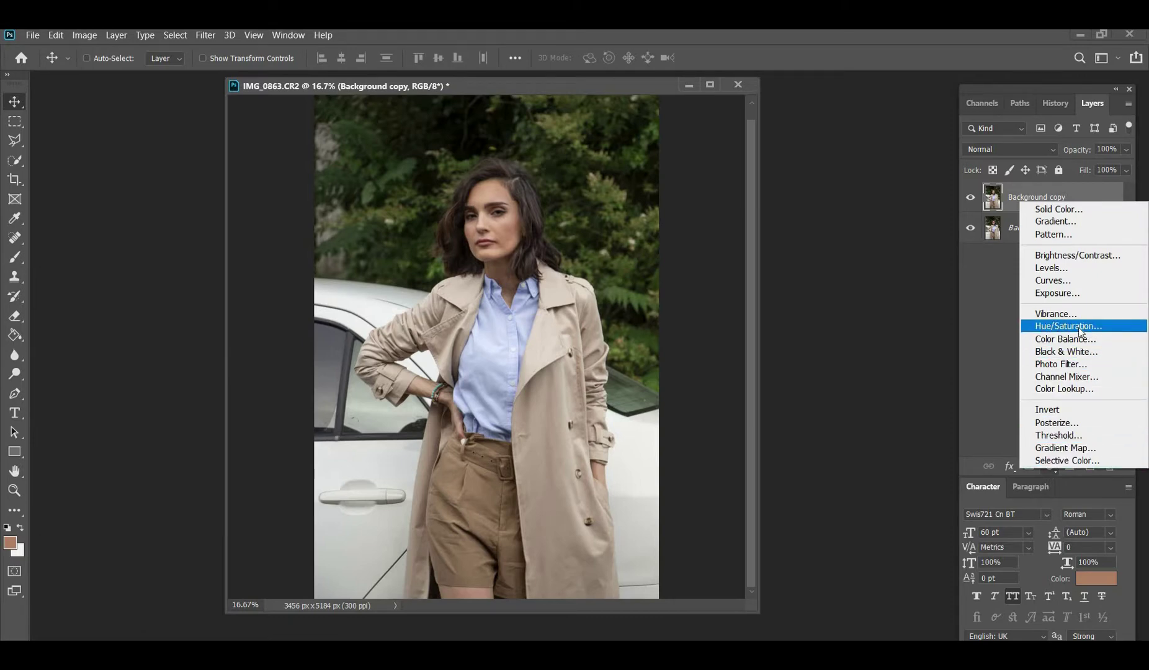
Step: Add a Hue/Saturation adjustment layer and shift the whole image's hue to +145
{"action": "key", "text": "Return"}
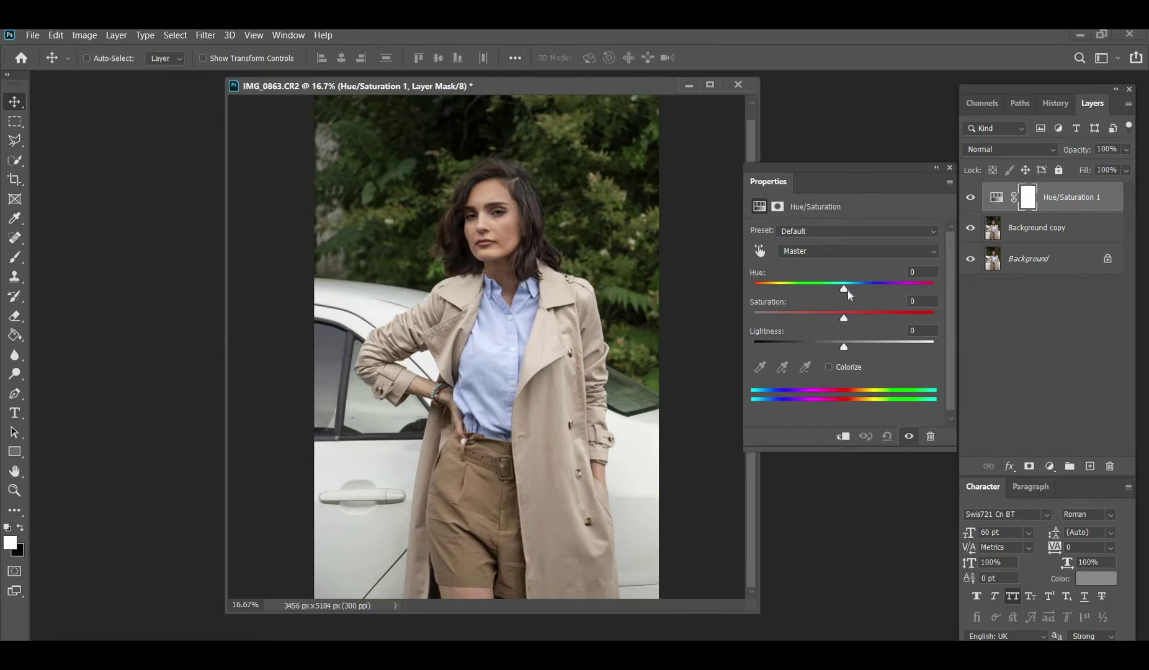
{"action": "mouse_move", "coordinate": [845, 290]}
{"action": "left_mouse_down"}
{"action": "mouse_move", "coordinate": [813, 288]}
{"action": "mouse_move", "coordinate": [920, 289]}
{"action": "left_mouse_up"}
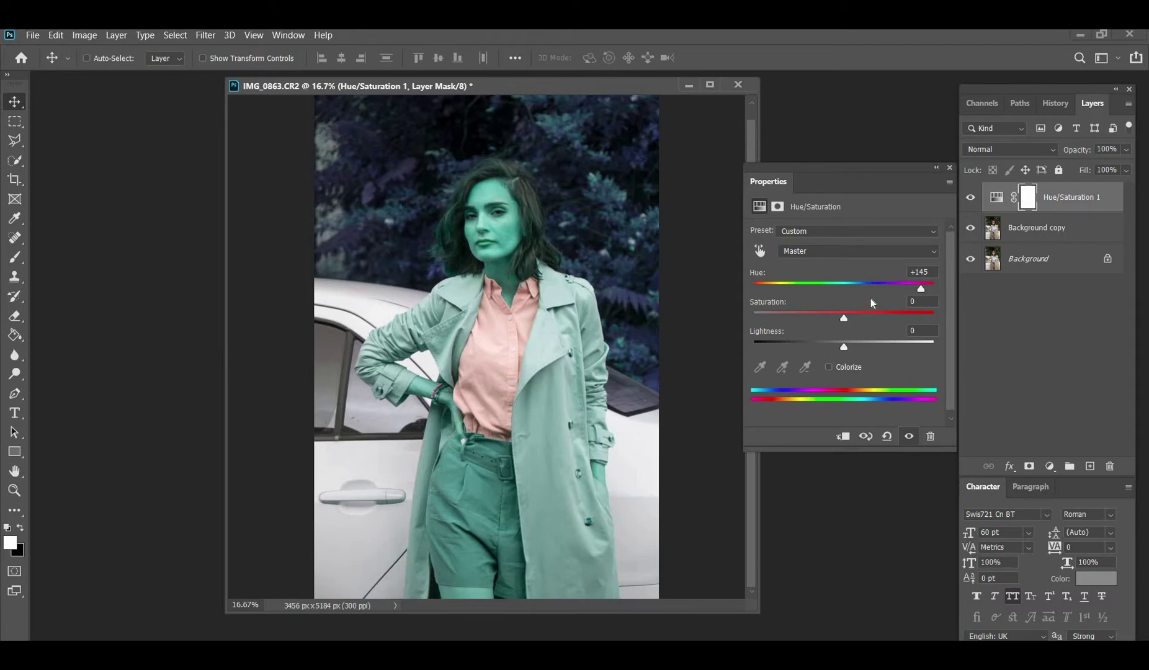
{"action": "left_click", "coordinate": [920, 272]}
Step: Reset the Hue to 0 and switch the adjustment range from Master to Blues
{"action": "type", "text": "0"}
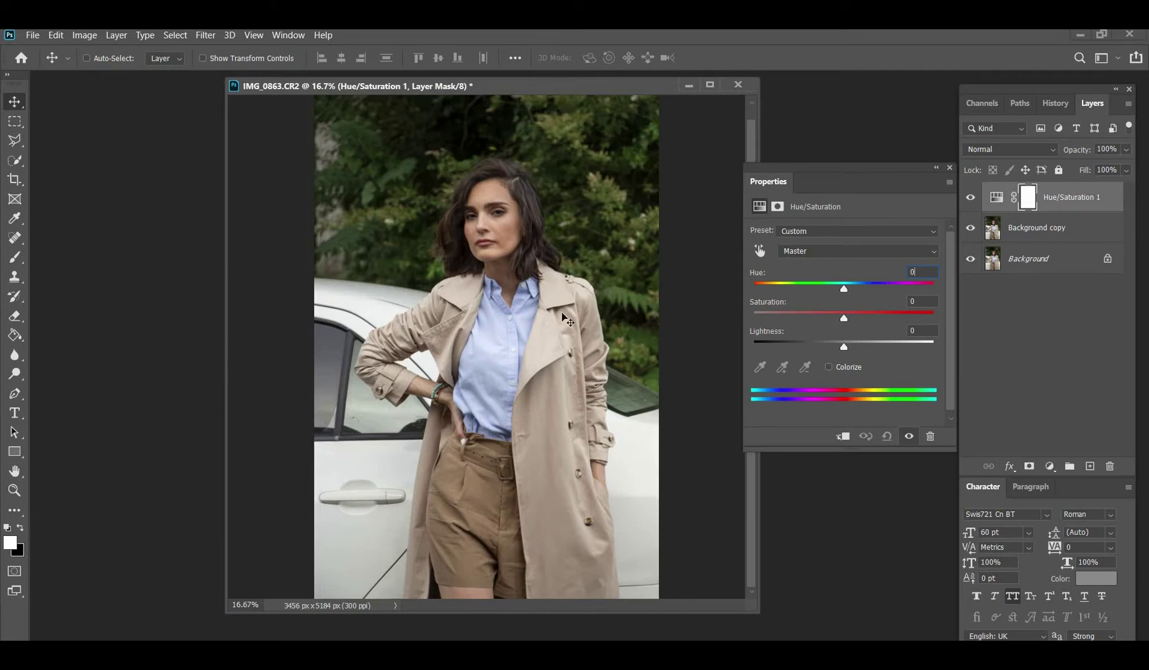
{"action": "left_click", "coordinate": [836, 253]}
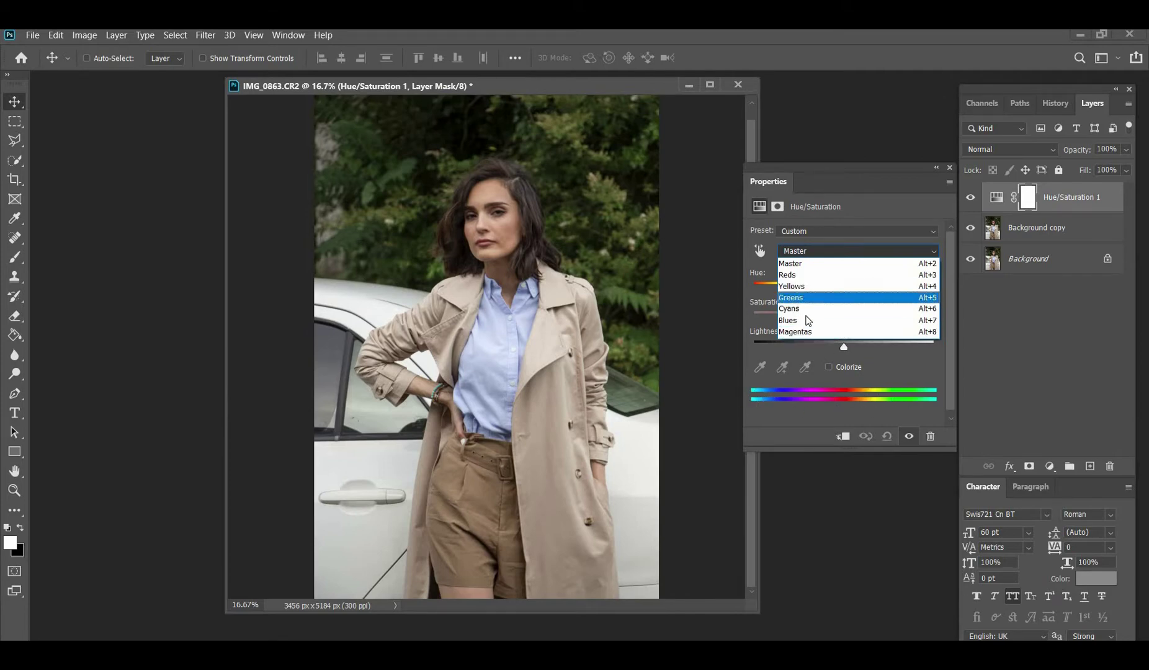
{"action": "key", "text": "Return"}
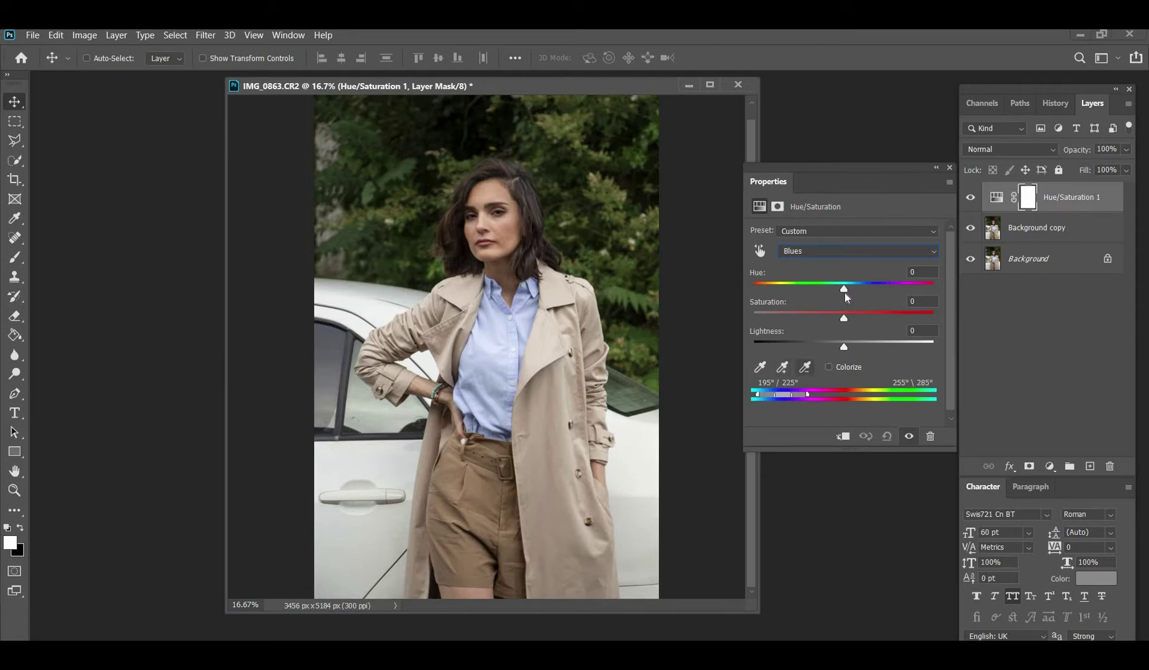
Step: Shift the Blues hue to +143 so the shirt turns pink, testing the Saturation slider
{"action": "left_click_drag", "start_coordinate": [847, 288], "coordinate": [918, 290]}
{"action": "left_click_drag", "start_coordinate": [920, 290], "coordinate": [921, 289]}
{"action": "mouse_move", "coordinate": [844, 319]}
{"action": "left_mouse_down"}
{"action": "mouse_move", "coordinate": [807, 317]}
{"action": "mouse_move", "coordinate": [820, 319]}
{"action": "left_mouse_up"}
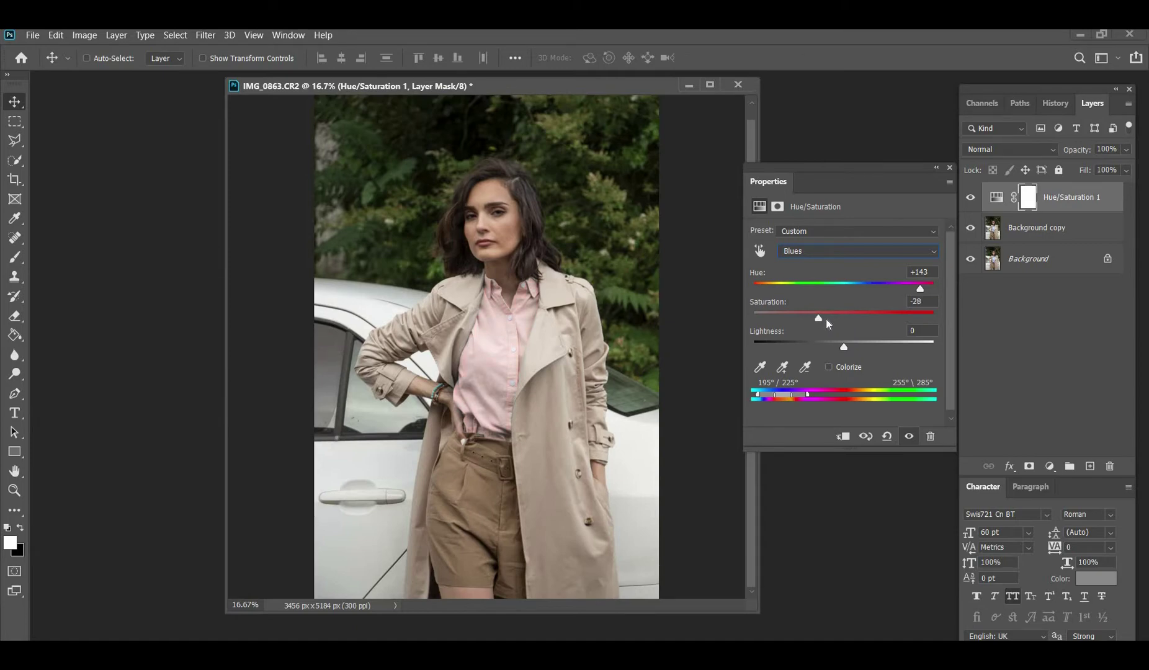
{"action": "left_click_drag", "start_coordinate": [820, 319], "coordinate": [855, 319]}
Step: Set the Blues saturation and lightness back to 0
{"action": "left_click", "coordinate": [865, 317]}
{"action": "type", "text": "0"}
{"action": "mouse_move", "coordinate": [844, 348]}
{"action": "left_mouse_down"}
{"action": "mouse_move", "coordinate": [801, 347]}
{"action": "mouse_move", "coordinate": [882, 348]}
{"action": "left_mouse_up"}
{"action": "key", "text": "Tab"}
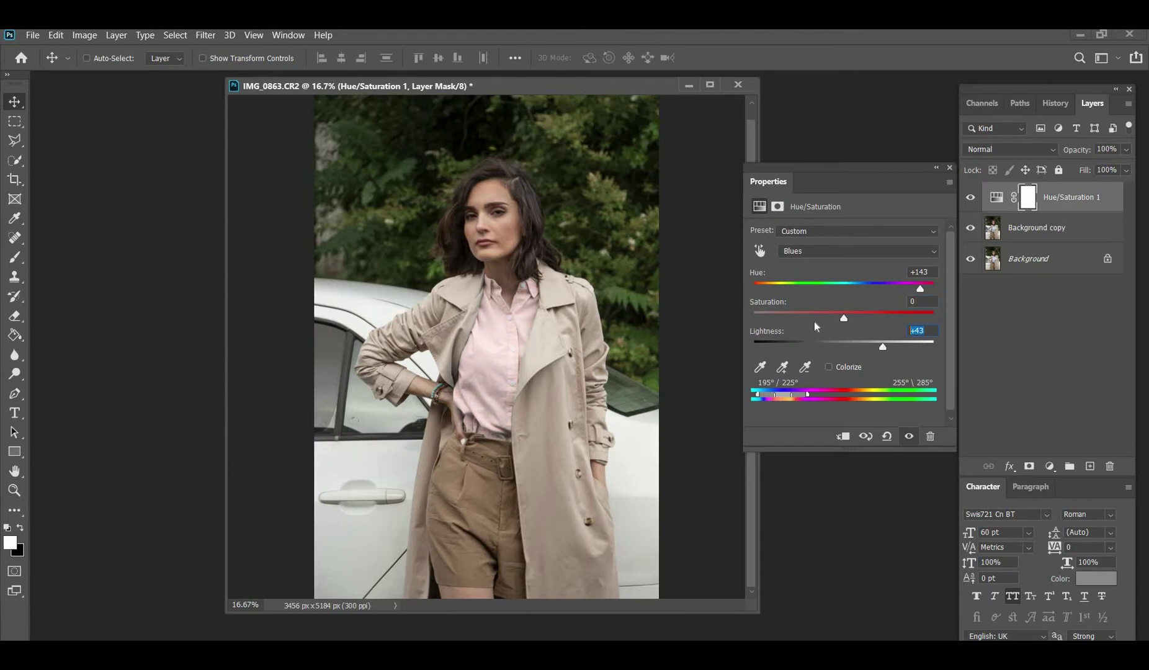
{"action": "type", "text": "0"}
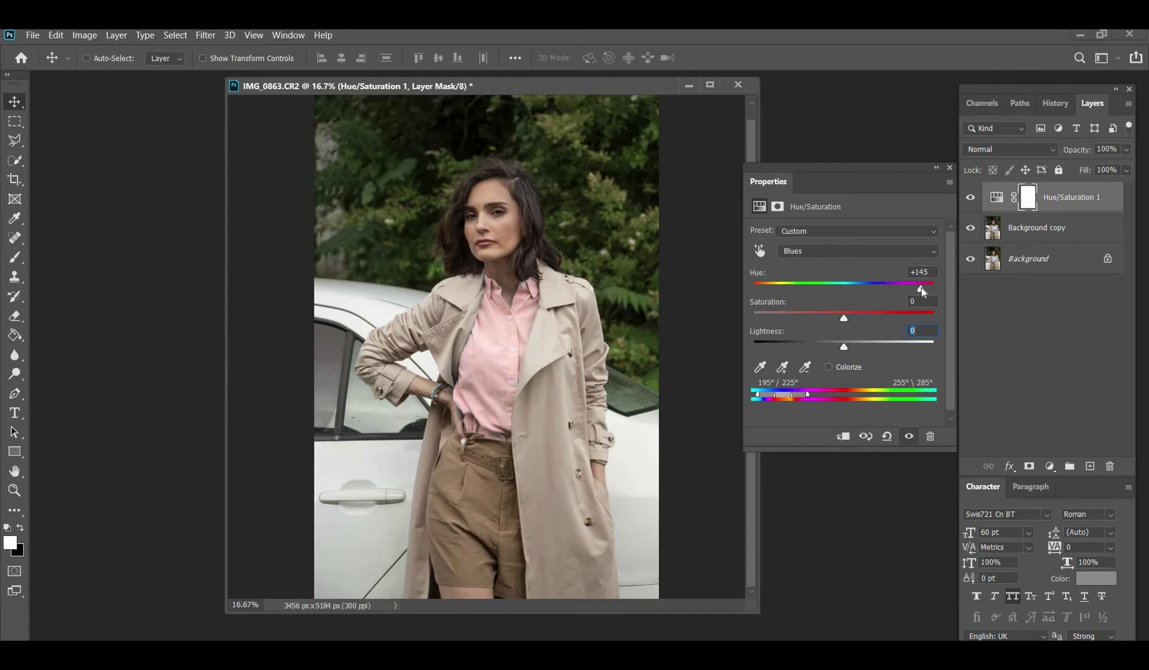
Step: Nudge the Blues hue slightly past +143 and raise saturation a few points
{"action": "left_click_drag", "start_coordinate": [920, 287], "coordinate": [921, 290]}
{"action": "left_click_drag", "start_coordinate": [845, 319], "coordinate": [853, 319]}
{"action": "left_click_drag", "start_coordinate": [854, 318], "coordinate": [860, 317]}
{"action": "left_click_drag", "start_coordinate": [862, 316], "coordinate": [863, 316]}
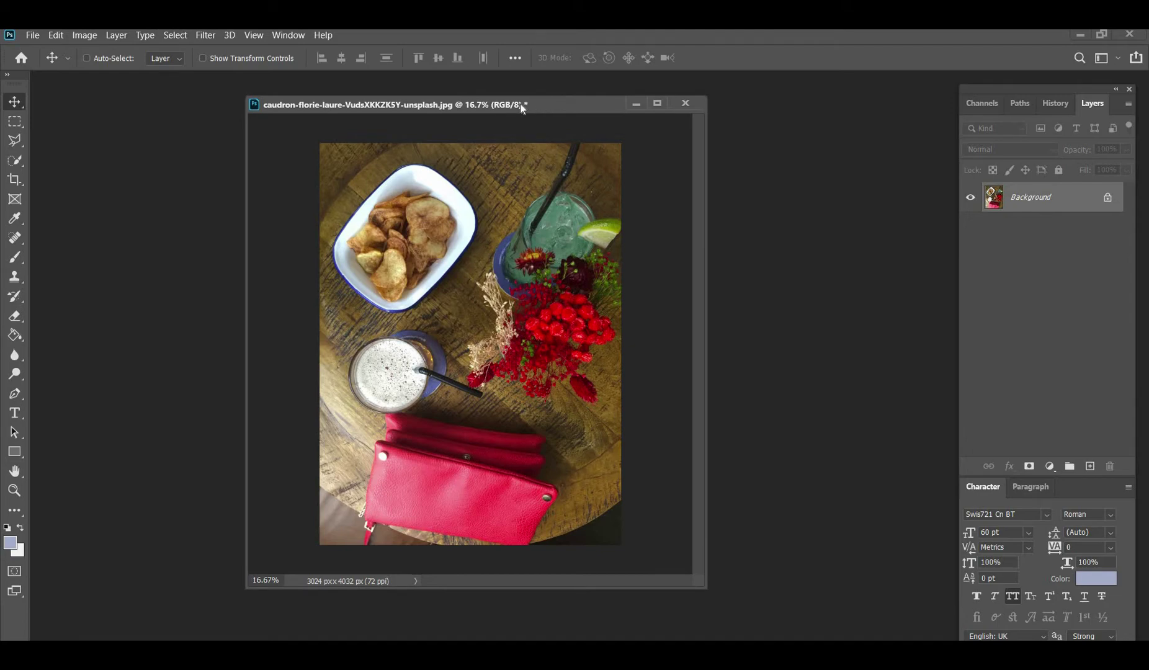
Step: Duplicate the red-handbag photo's Background layer by dragging it onto Create New Layer
{"action": "left_click_drag", "start_coordinate": [537, 105], "coordinate": [528, 104]}
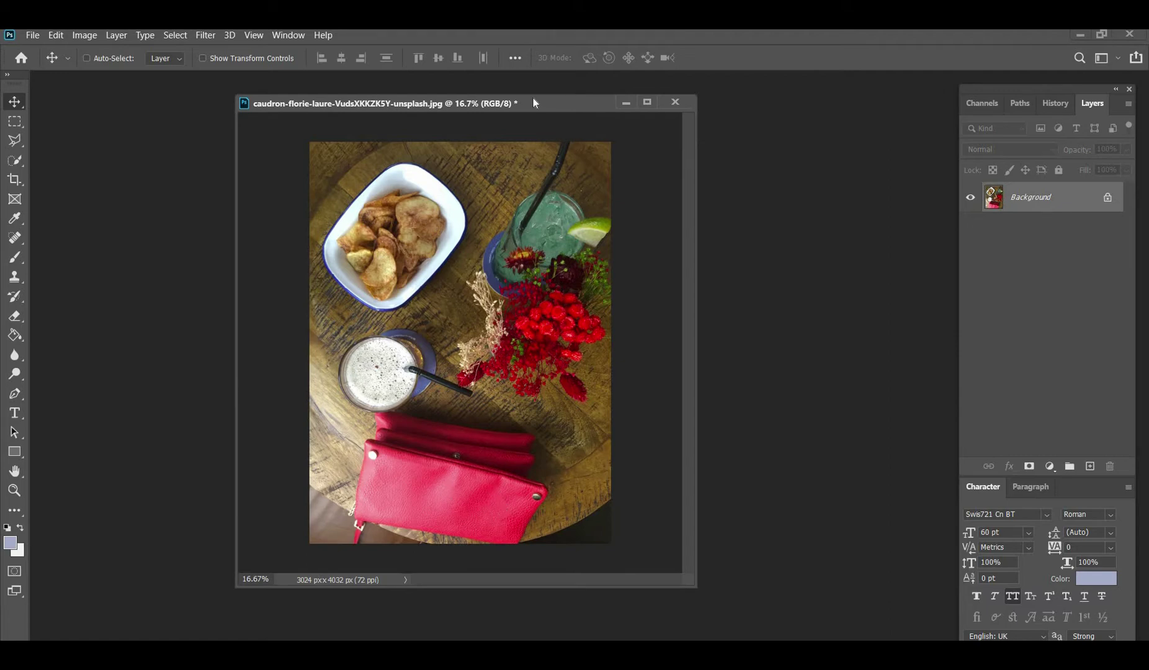
{"action": "left_click_drag", "start_coordinate": [534, 102], "coordinate": [532, 99]}
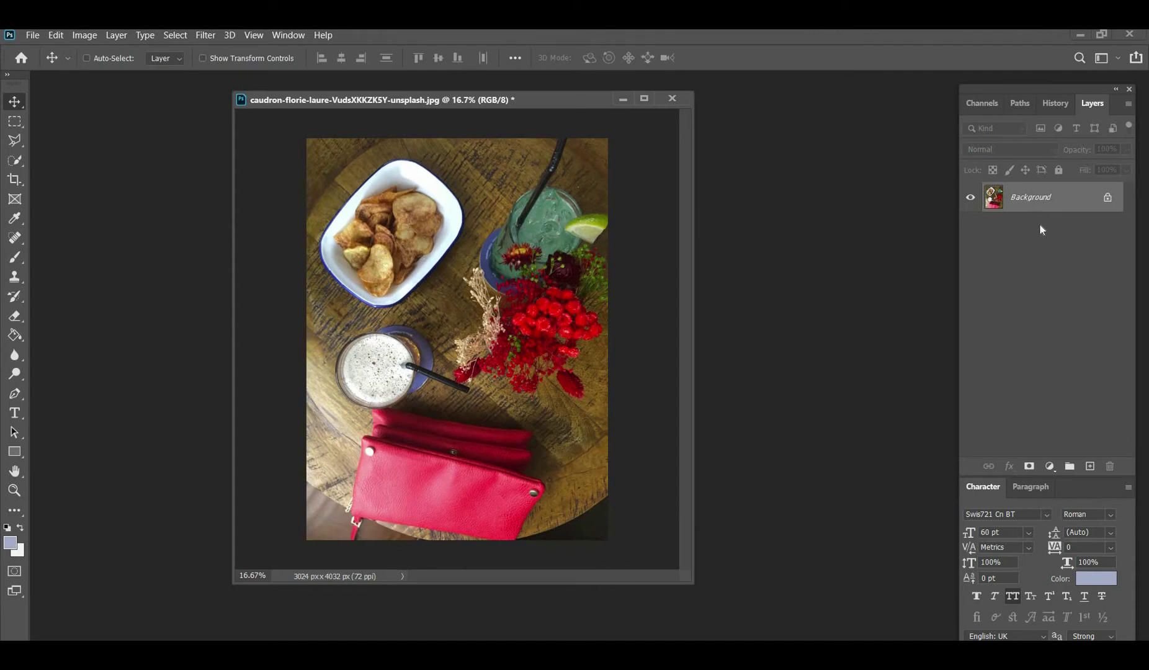
{"action": "right_click", "coordinate": [1031, 199]}
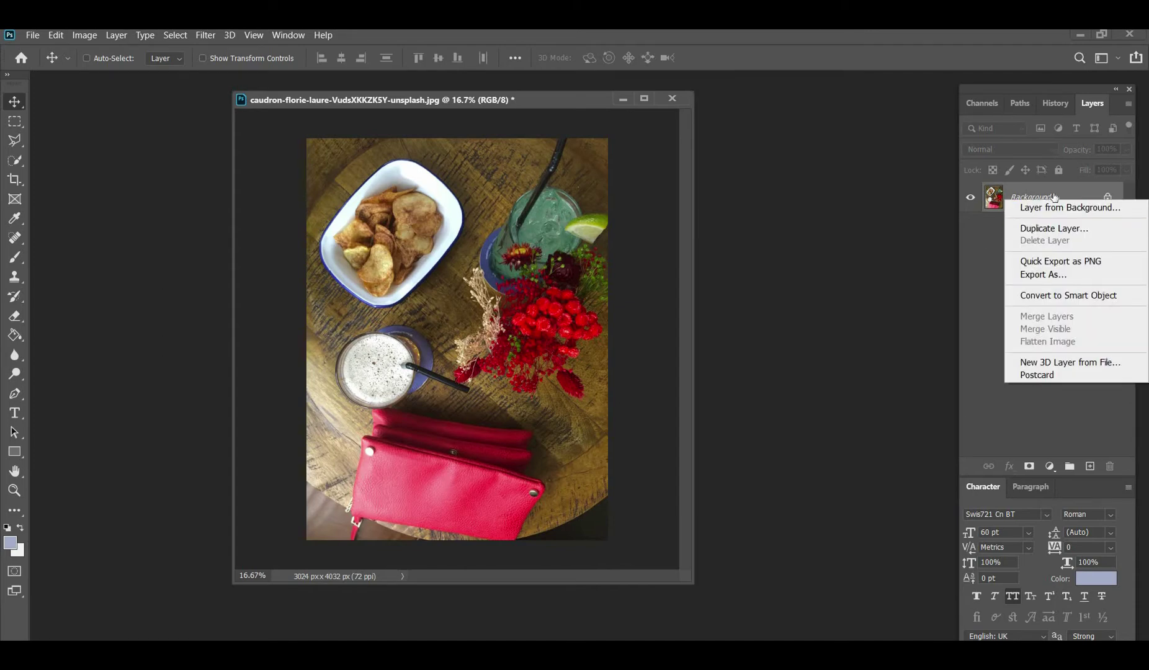
{"action": "left_click_drag", "start_coordinate": [1057, 197], "coordinate": [1075, 333]}
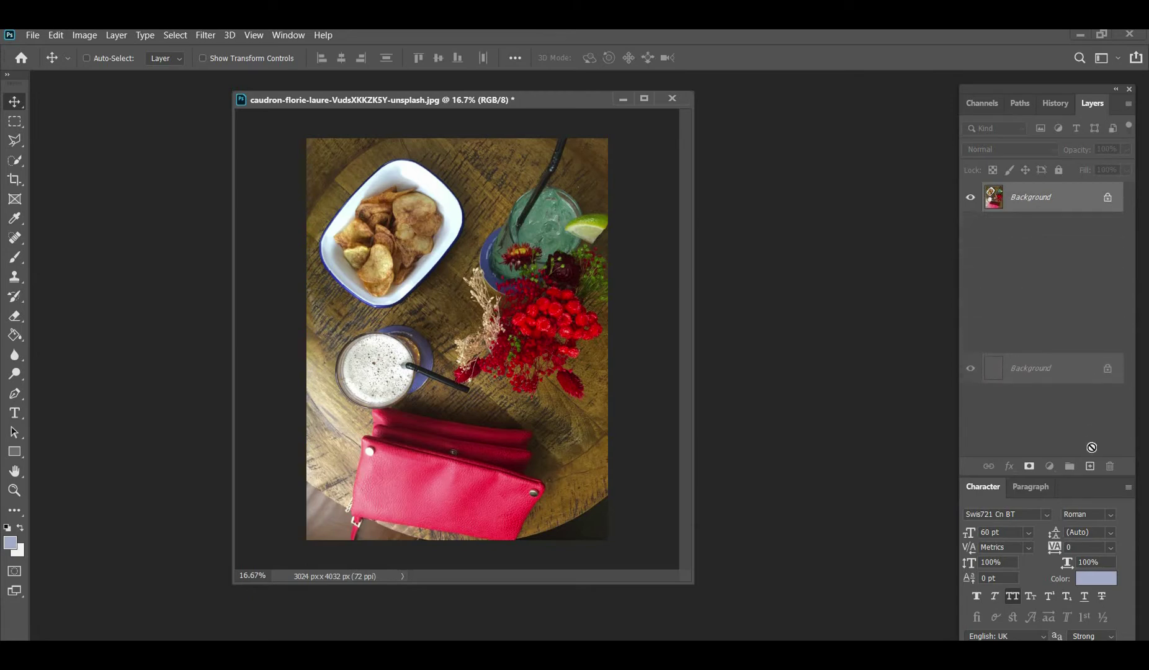
{"action": "left_click_drag", "start_coordinate": [1075, 334], "coordinate": [1091, 467]}
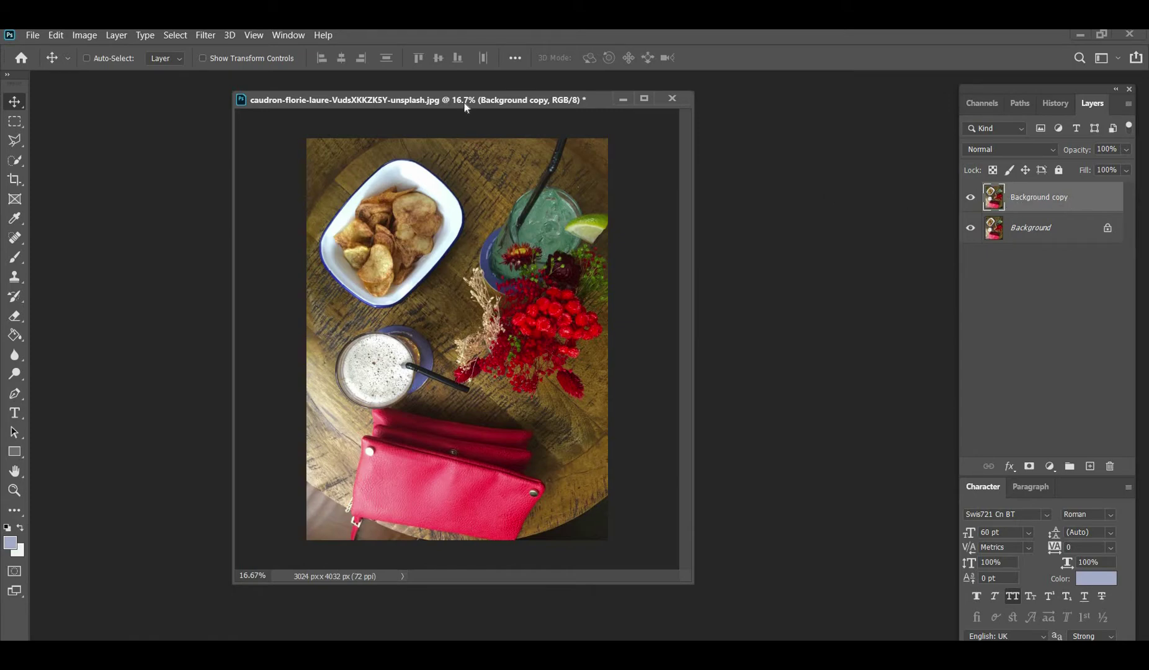
{"action": "left_click_drag", "start_coordinate": [465, 106], "coordinate": [475, 106]}
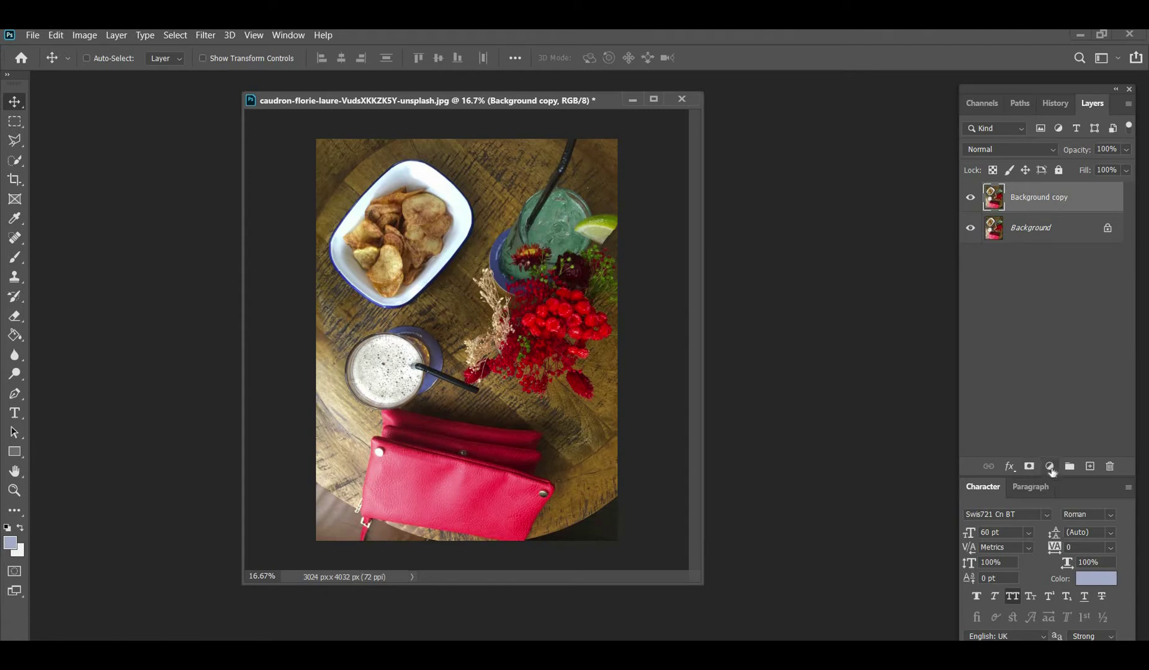
Step: Add a Hue/Saturation adjustment layer to the red-handbag photo, leaving Hue at 0
{"action": "left_click", "coordinate": [1050, 466]}
{"action": "left_click", "coordinate": [1062, 326]}
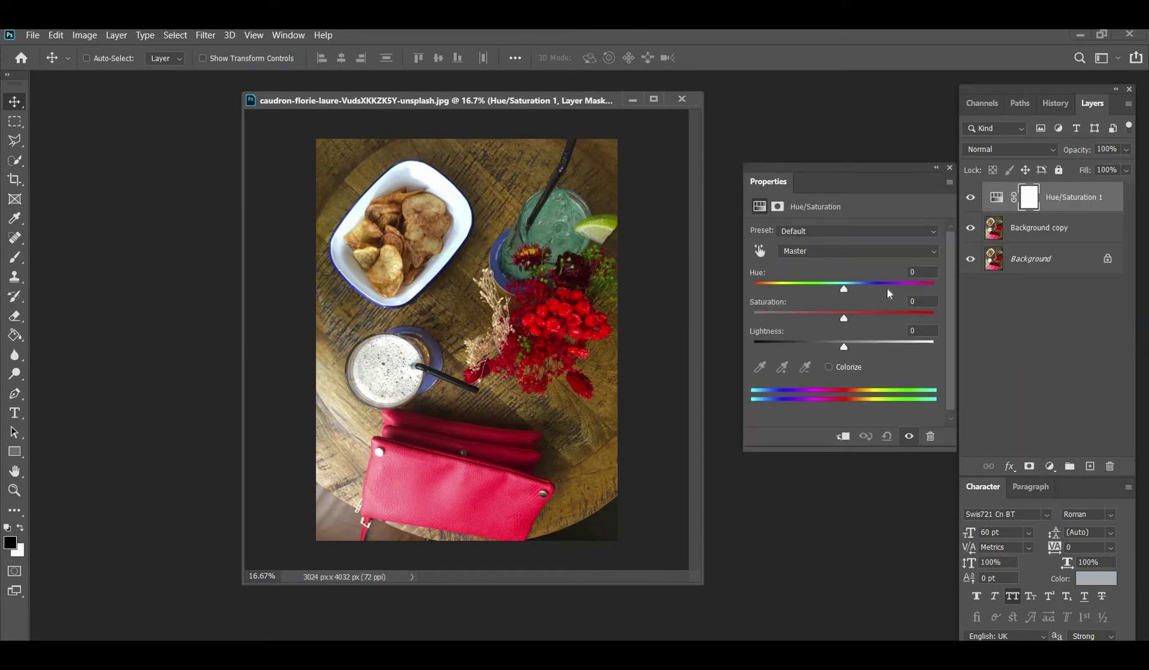
{"action": "left_click_drag", "start_coordinate": [844, 288], "coordinate": [835, 289]}
{"action": "key", "text": "Up"}
{"action": "type", "text": "0"}
Step: Target Reds, shift their hue to -45, and narrow the affected red range
{"action": "left_click", "coordinate": [904, 252]}
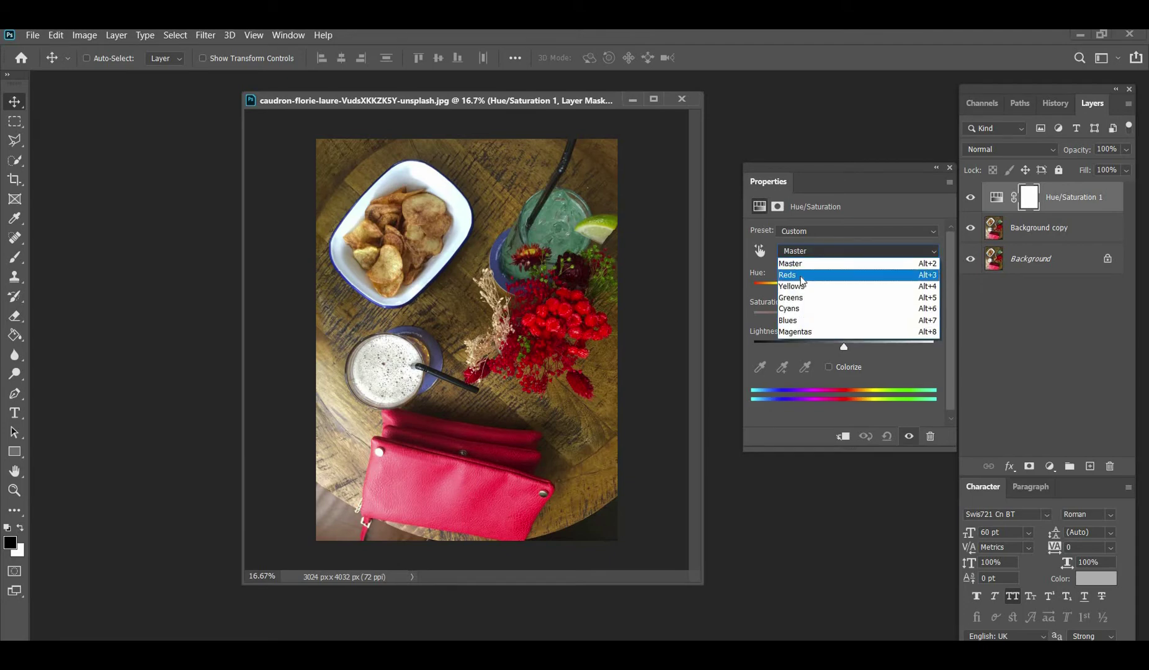
{"action": "left_click", "coordinate": [801, 276]}
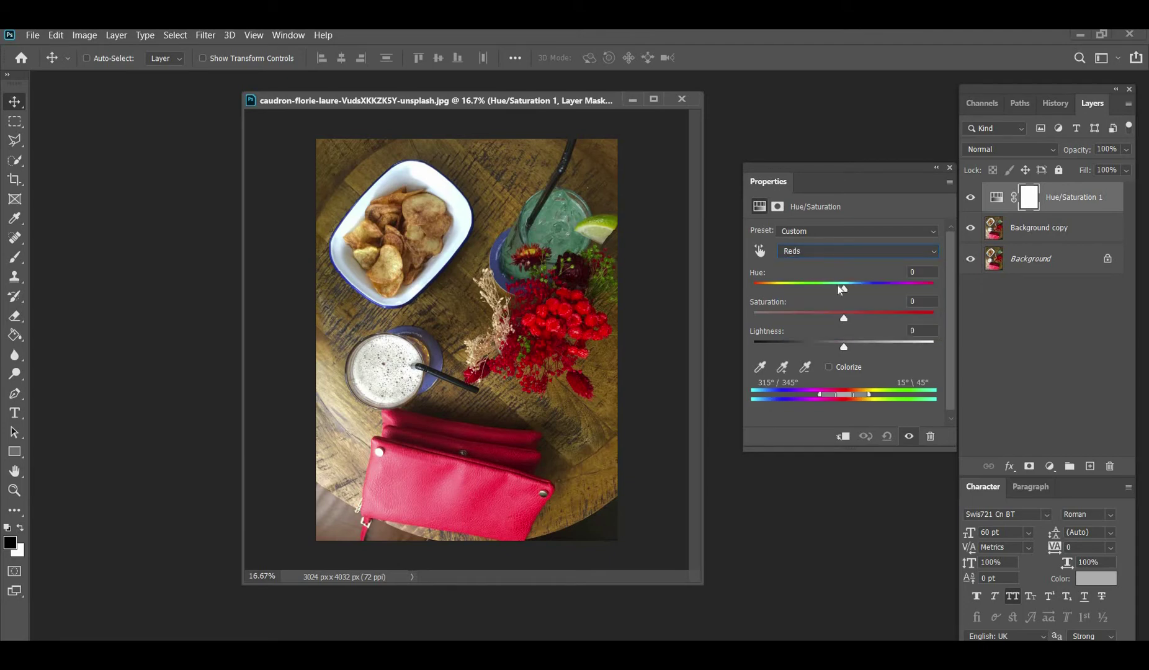
{"action": "mouse_move", "coordinate": [856, 288]}
{"action": "left_mouse_down"}
{"action": "mouse_move", "coordinate": [903, 289]}
{"action": "mouse_move", "coordinate": [796, 295]}
{"action": "left_mouse_up"}
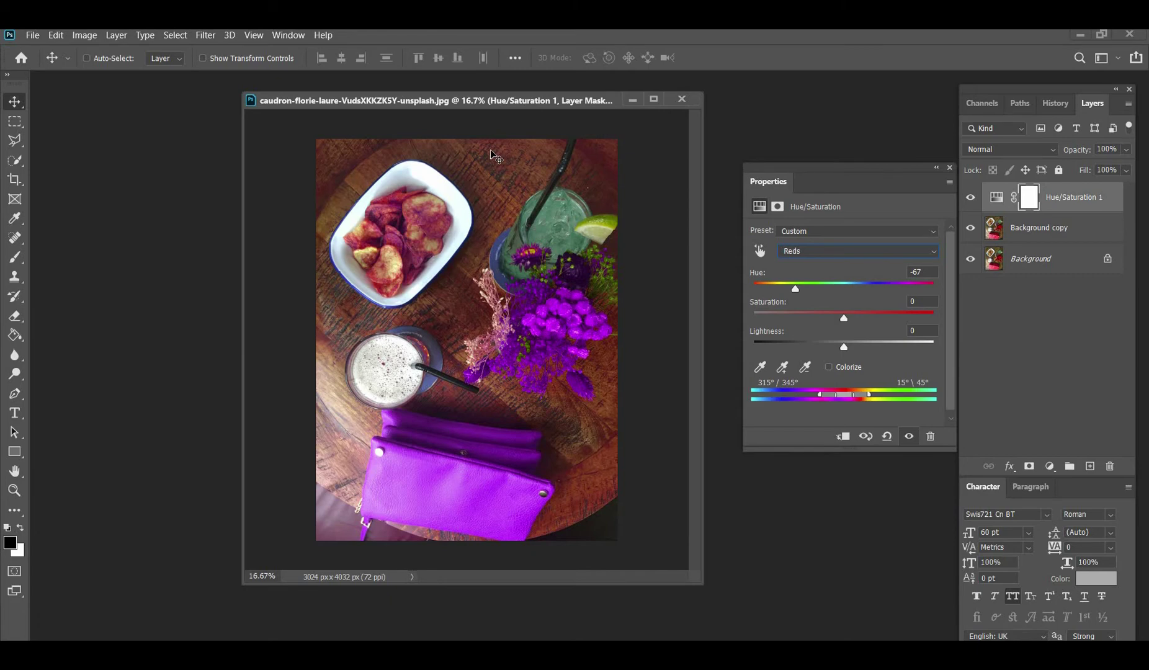
{"action": "left_click", "coordinate": [844, 292]}
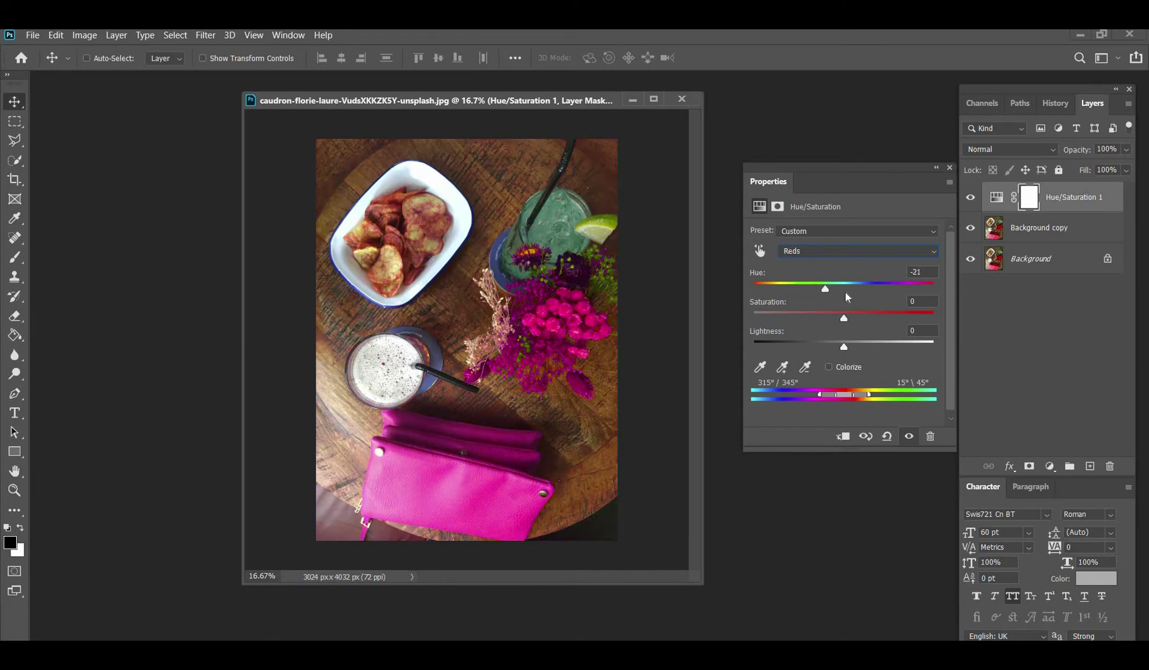
{"action": "left_click", "coordinate": [808, 292]}
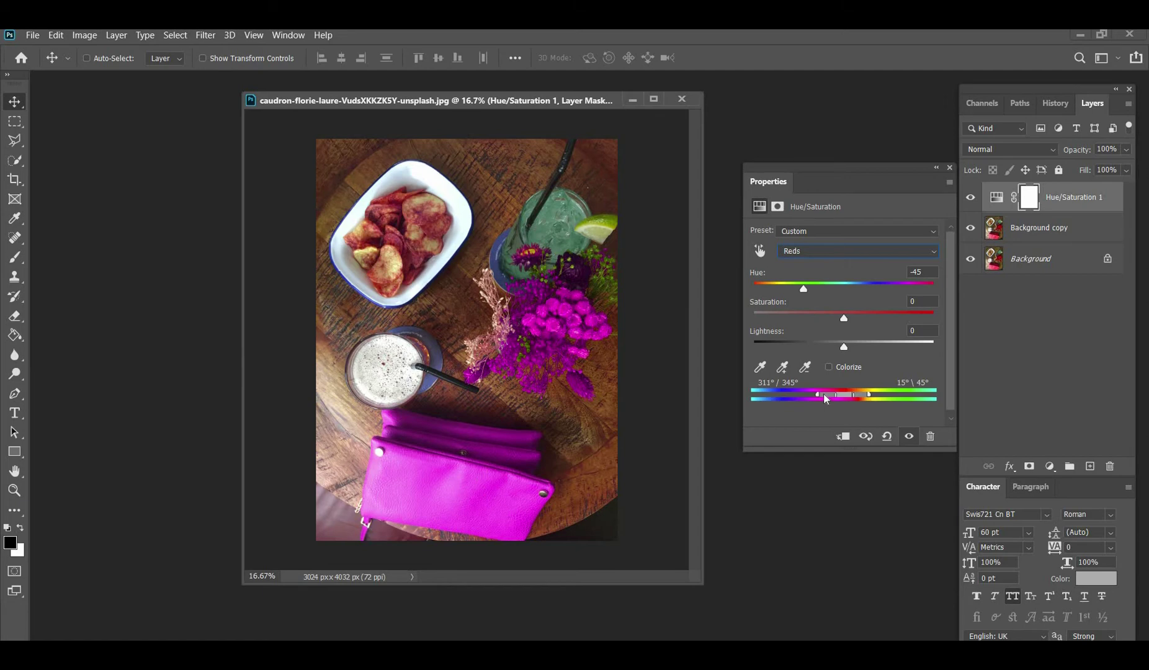
{"action": "left_click_drag", "start_coordinate": [827, 394], "coordinate": [855, 396]}
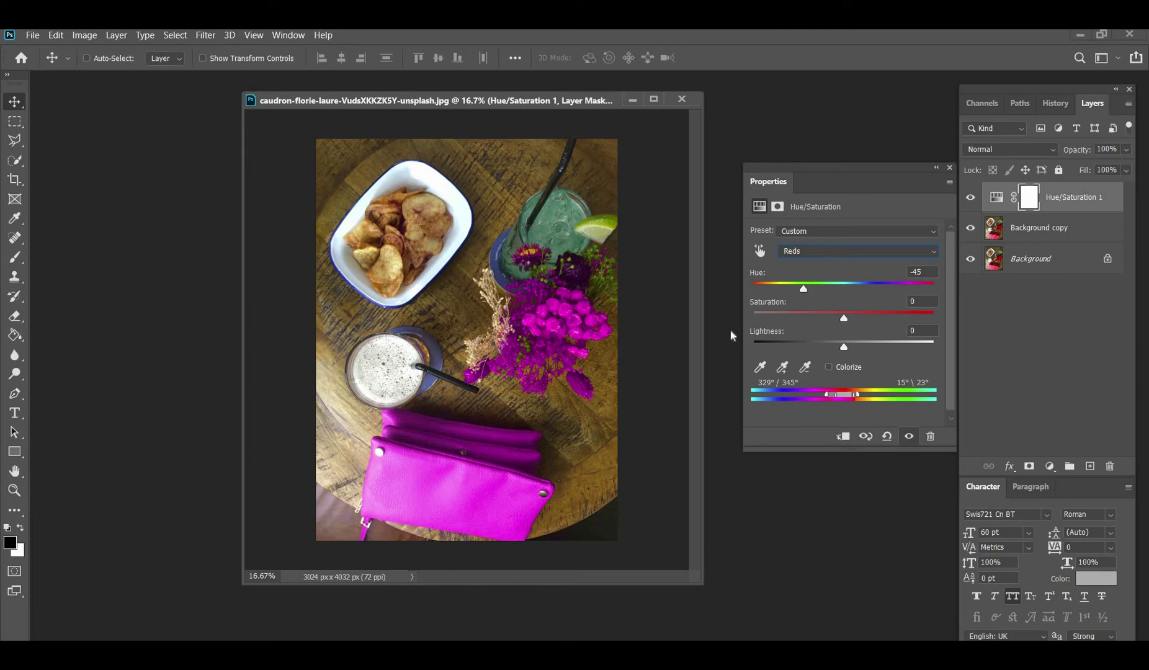
Step: Set the Reds hue to -70, turning the bag and flowers purple
{"action": "left_click_drag", "start_coordinate": [810, 289], "coordinate": [820, 288]}
{"action": "left_click", "coordinate": [794, 288]}
{"action": "left_click", "coordinate": [794, 288]}
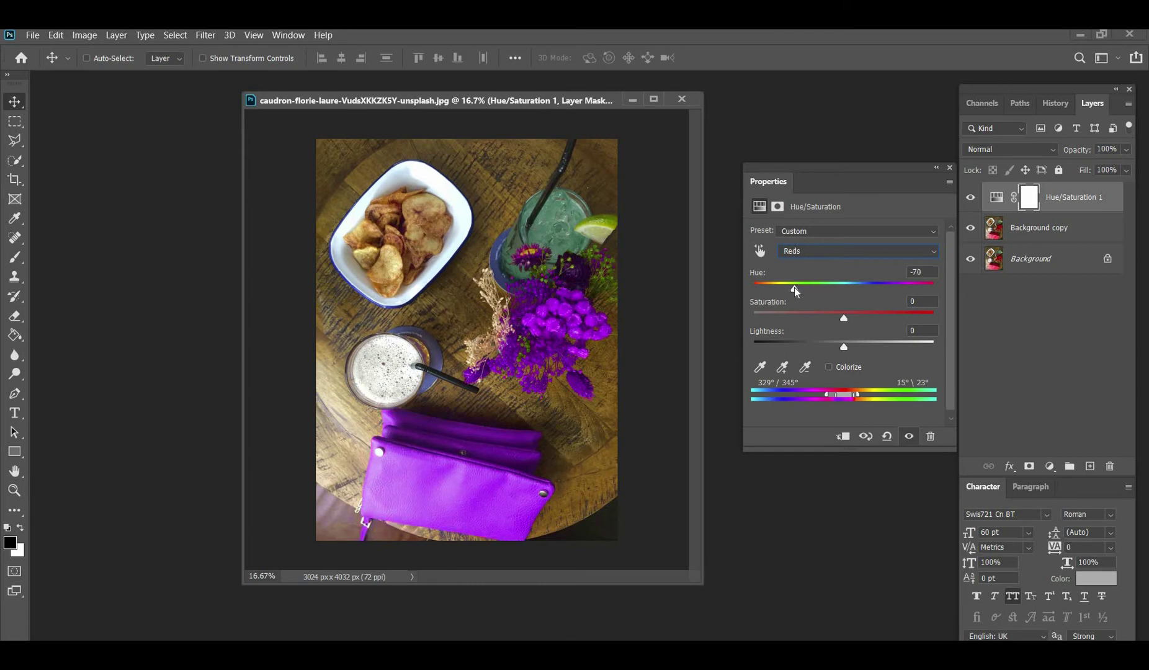
Step: Toggle the Hue/Saturation layer's visibility to compare the purple against the original red
{"action": "left_click", "coordinate": [972, 199]}
{"action": "left_click", "coordinate": [972, 200]}
{"action": "left_click", "coordinate": [971, 199]}
{"action": "left_click", "coordinate": [972, 199]}
Step: Compare the recolour against the original once more, then select the Brush tool
{"action": "left_click", "coordinate": [970, 203]}
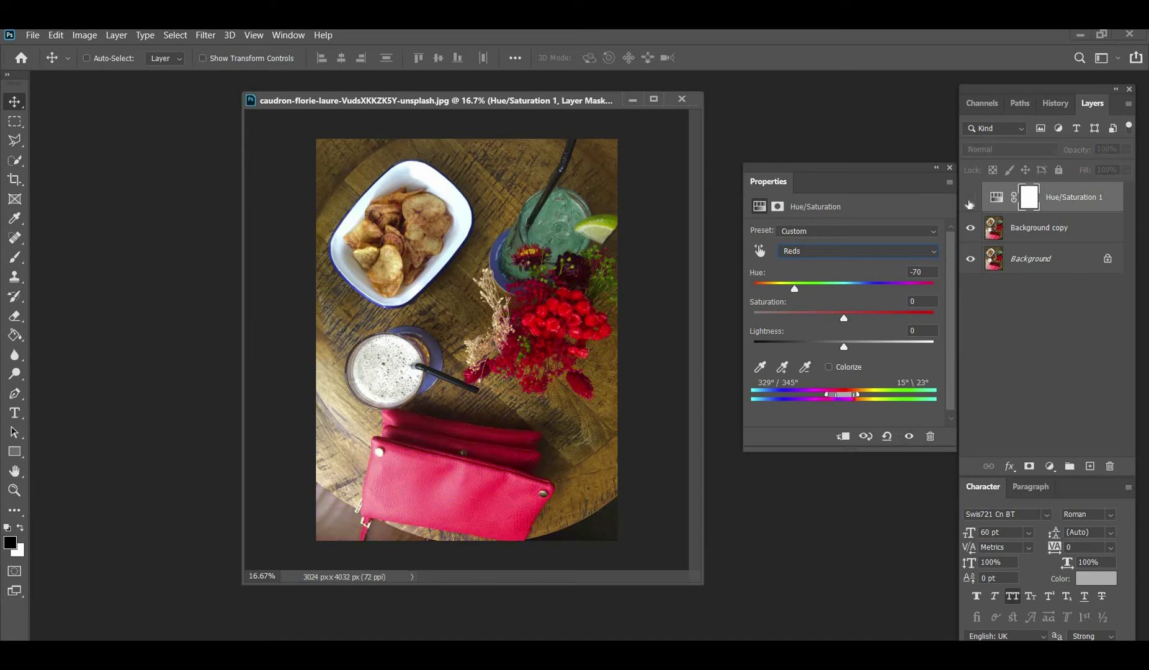
{"action": "left_click", "coordinate": [970, 197]}
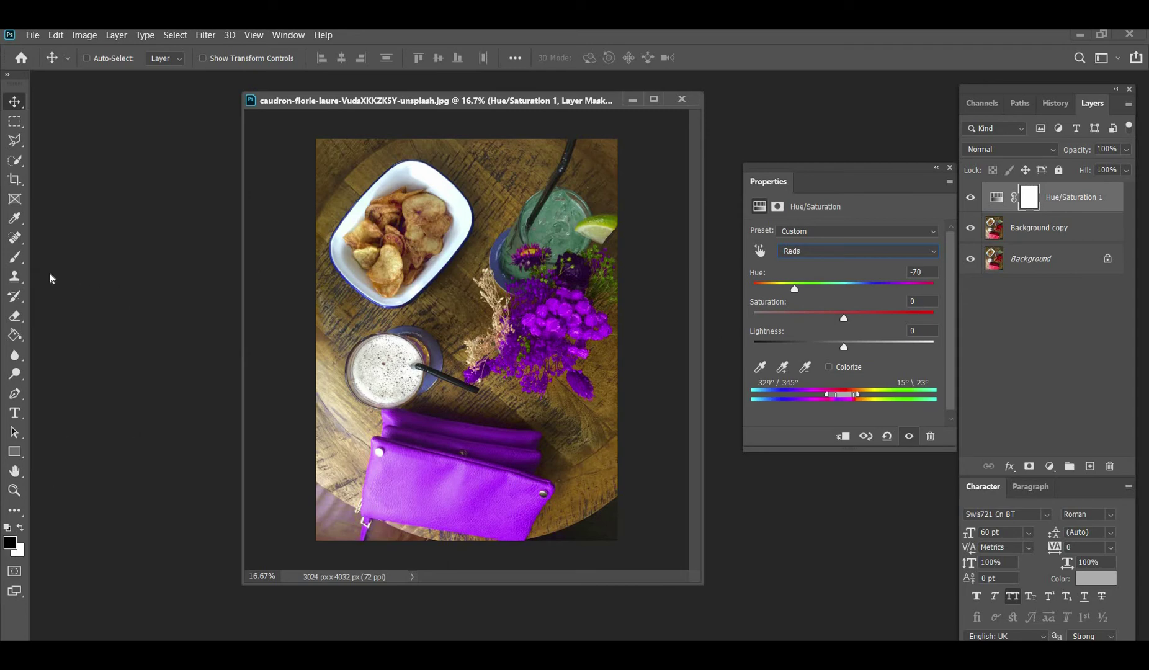
{"action": "left_click", "coordinate": [16, 258]}
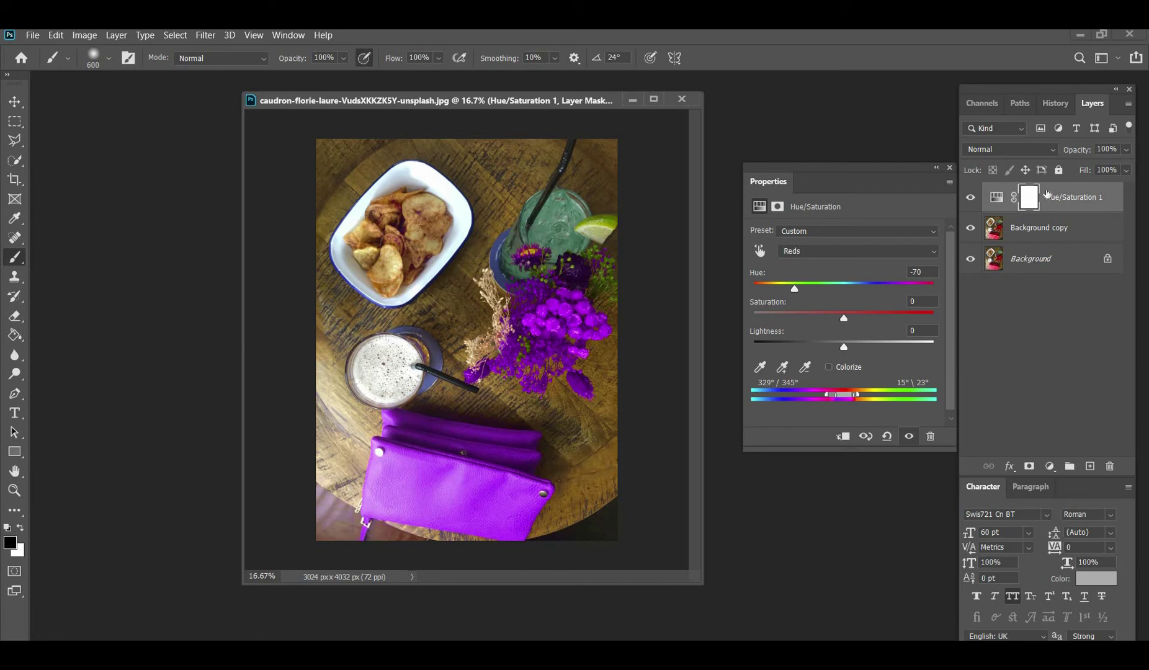
Step: With black as the foreground colour, paint the flower cluster out of the Hue/Saturation mask
{"action": "left_click", "coordinate": [11, 544]}
{"action": "left_click", "coordinate": [1109, 287]}
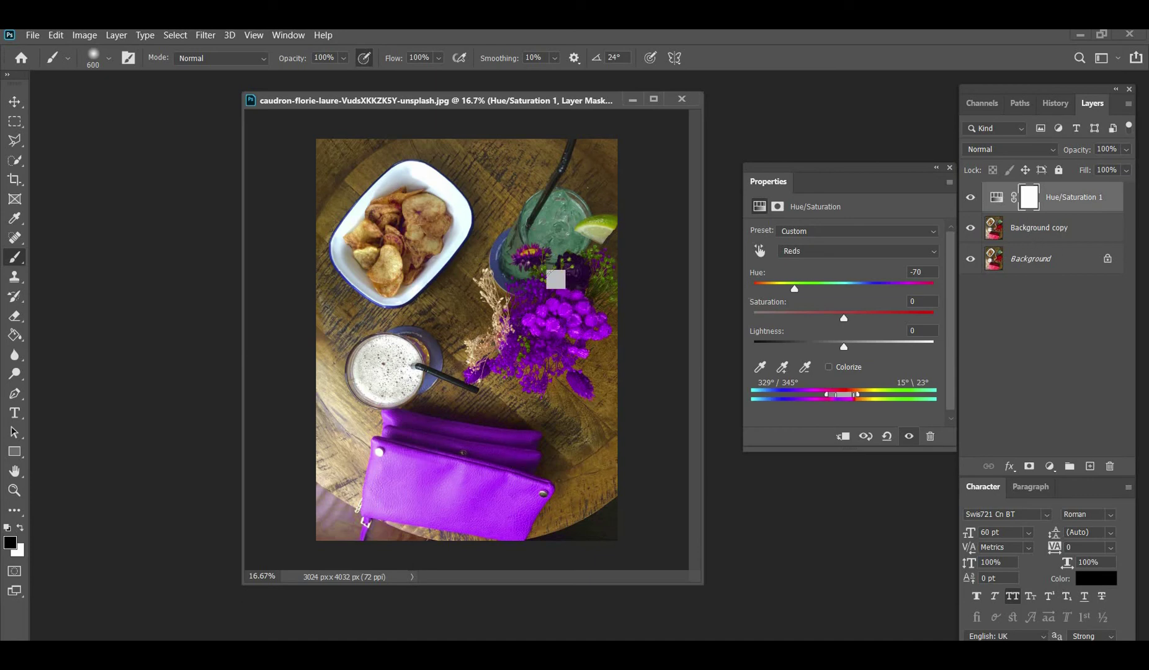
{"action": "left_click_drag", "start_coordinate": [553, 288], "coordinate": [575, 297]}
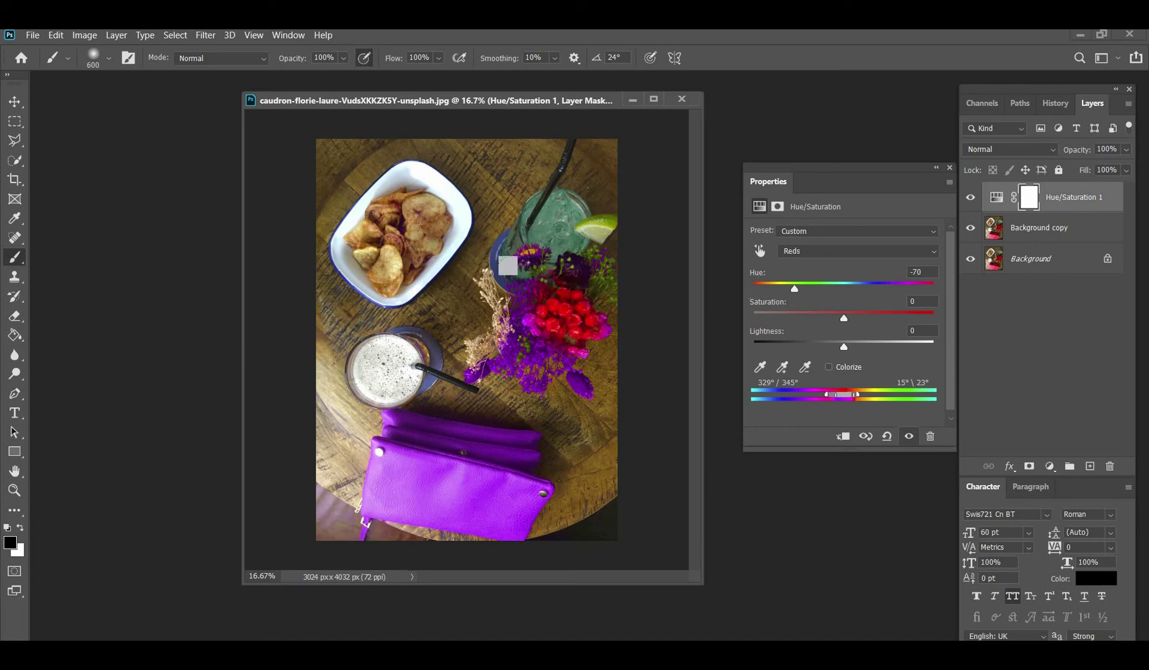
{"action": "mouse_move", "coordinate": [503, 241]}
{"action": "left_mouse_down"}
{"action": "mouse_move", "coordinate": [464, 347]}
{"action": "mouse_move", "coordinate": [576, 372]}
{"action": "mouse_move", "coordinate": [534, 257]}
{"action": "mouse_move", "coordinate": [506, 249]}
{"action": "left_mouse_up"}
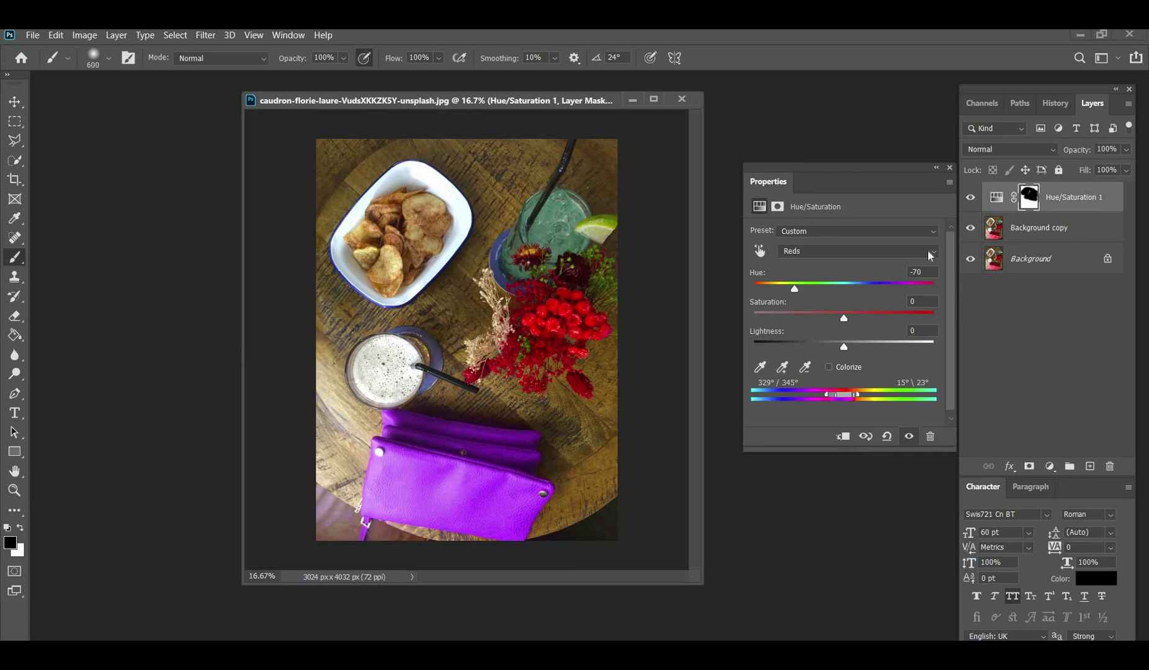
Step: Toggle the Hue/Saturation layer on and off to compare, then shrink the brush to 250
{"action": "left_click", "coordinate": [972, 199]}
{"action": "left_click", "coordinate": [972, 199]}
{"action": "left_click", "coordinate": [971, 199]}
{"action": "left_click", "coordinate": [972, 199]}
{"action": "left_click", "coordinate": [972, 199]}
{"action": "left_click", "coordinate": [972, 199]}
{"action": "key", "text": "bracketleft"}
{"action": "key", "text": "bracketleft"}
{"action": "key", "text": "bracketleft"}
Step: Switch to white and paint the bag's red edge on the mask back to purple
{"action": "key", "text": "x"}
{"action": "mouse_move", "coordinate": [444, 507]}
{"action": "left_mouse_down"}
{"action": "mouse_move", "coordinate": [467, 508]}
{"action": "mouse_move", "coordinate": [466, 522]}
{"action": "left_mouse_up"}
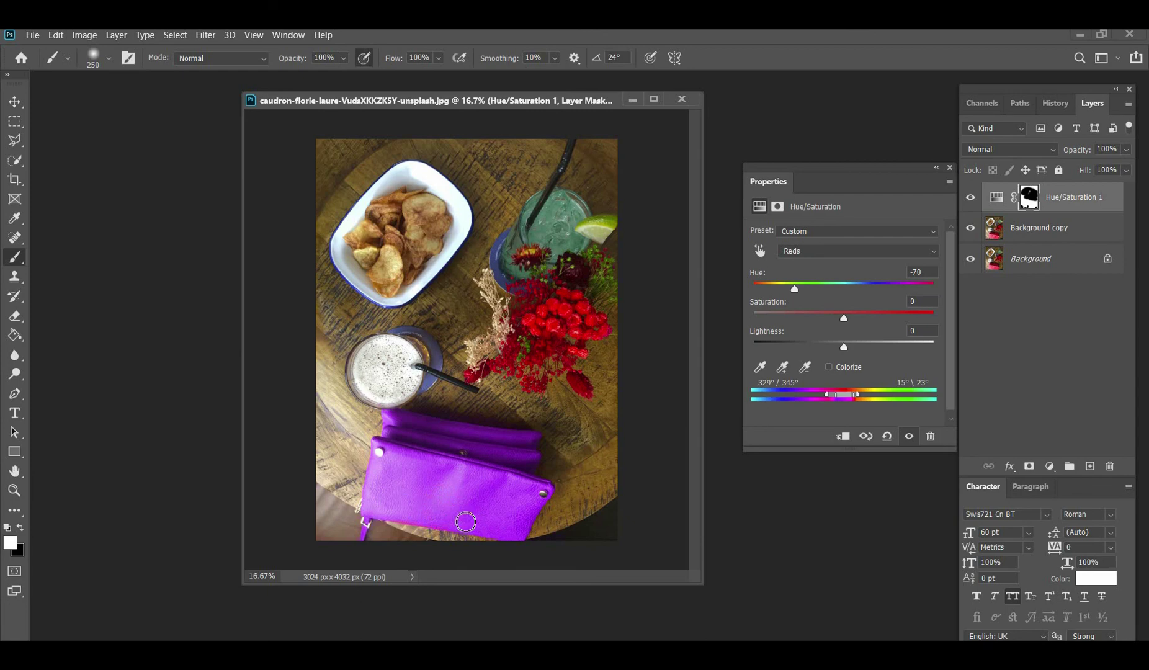